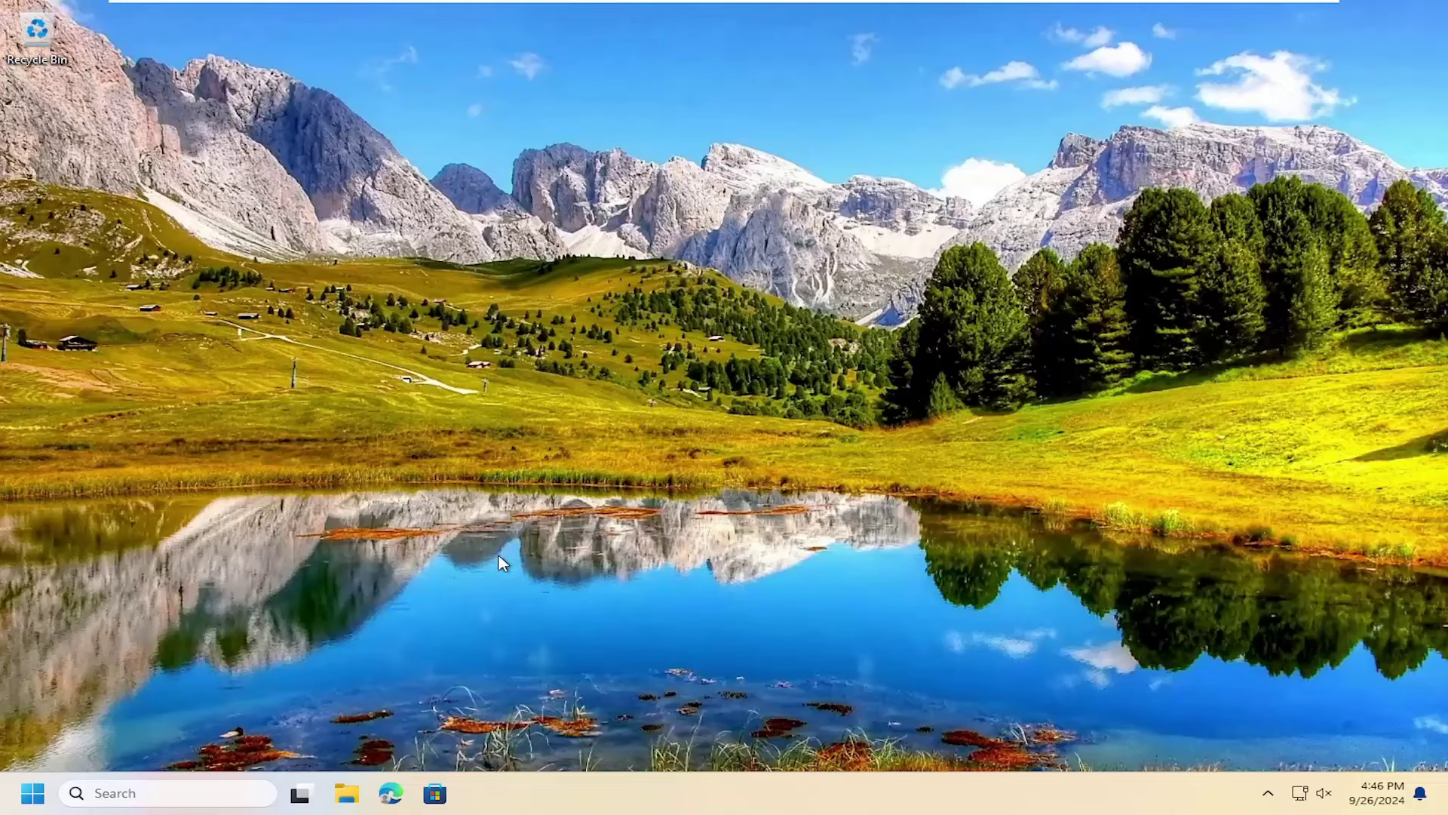
Find msconfig in Start and open System Configuration on its Boot tab.
left_click(38, 802)
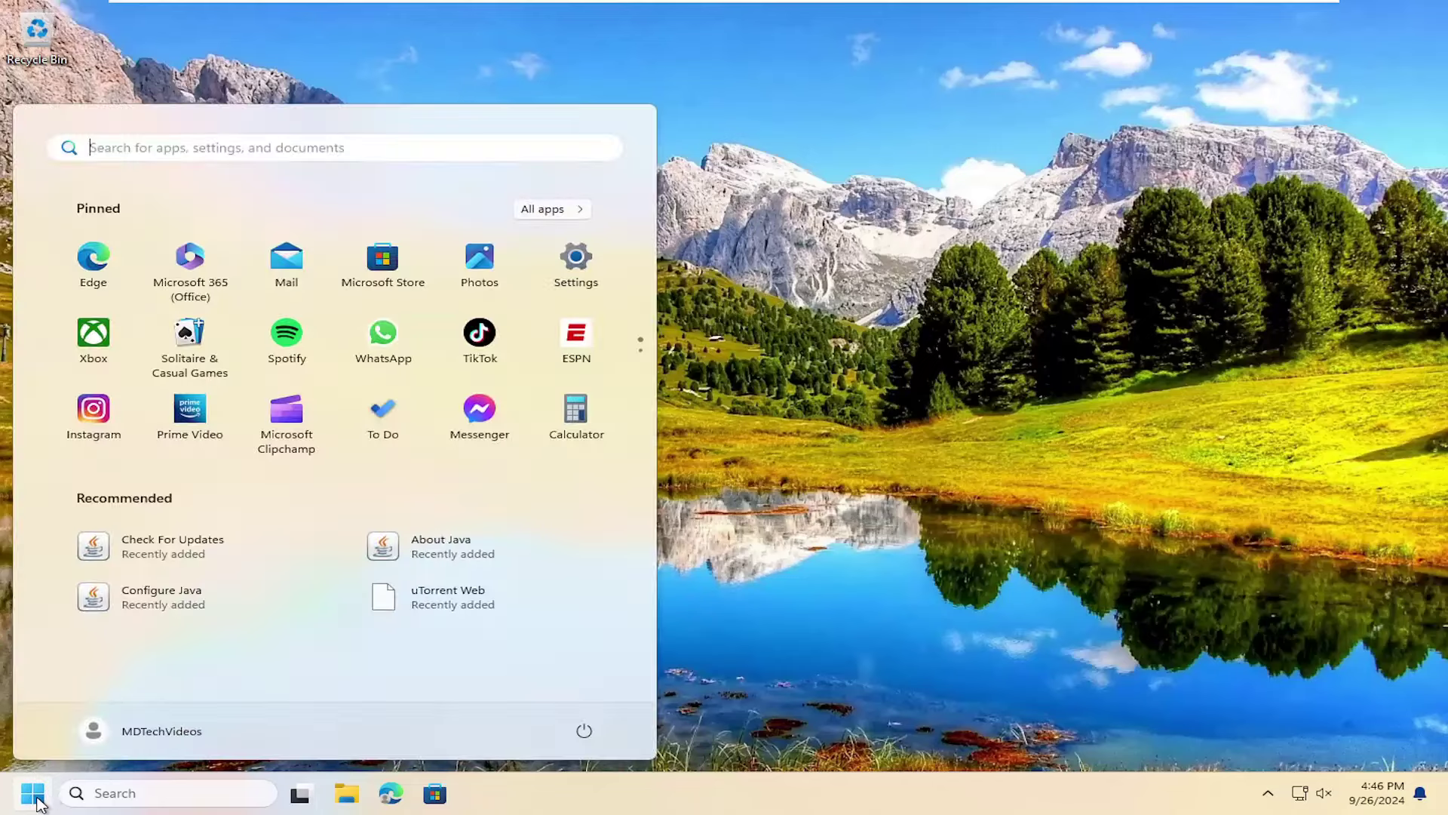
type("msconfig")
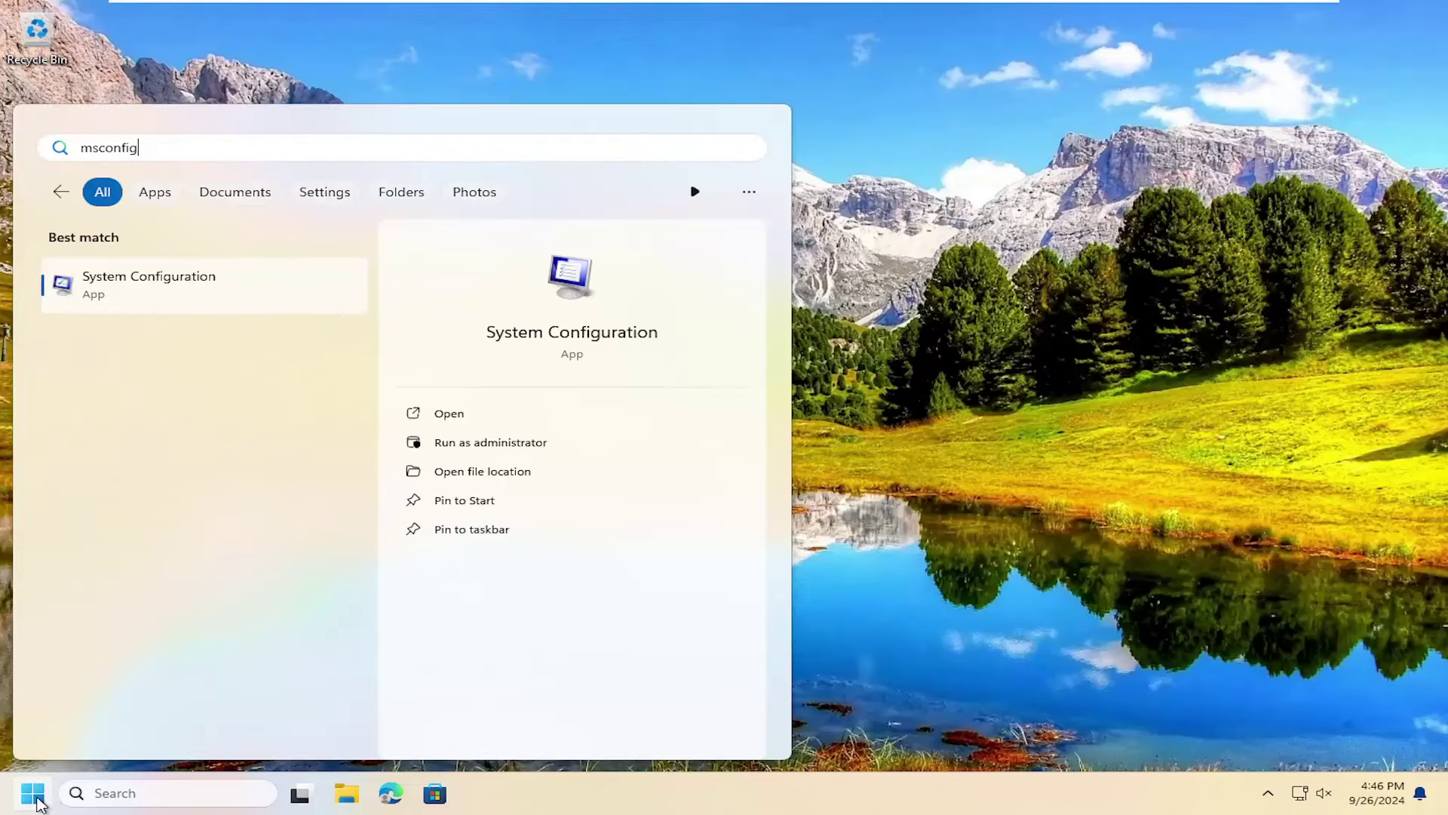
left_click(162, 294)
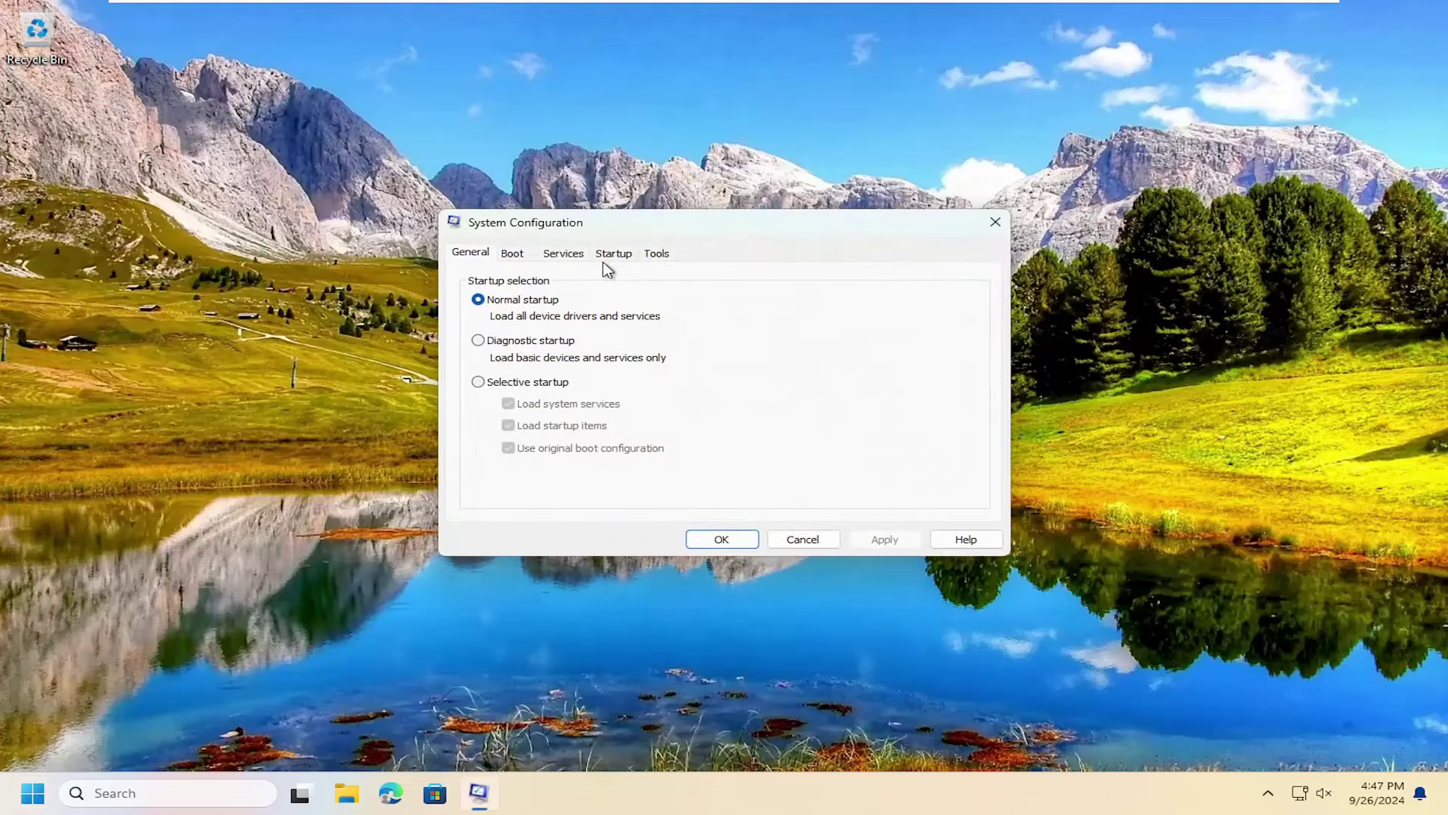
left_click(513, 254)
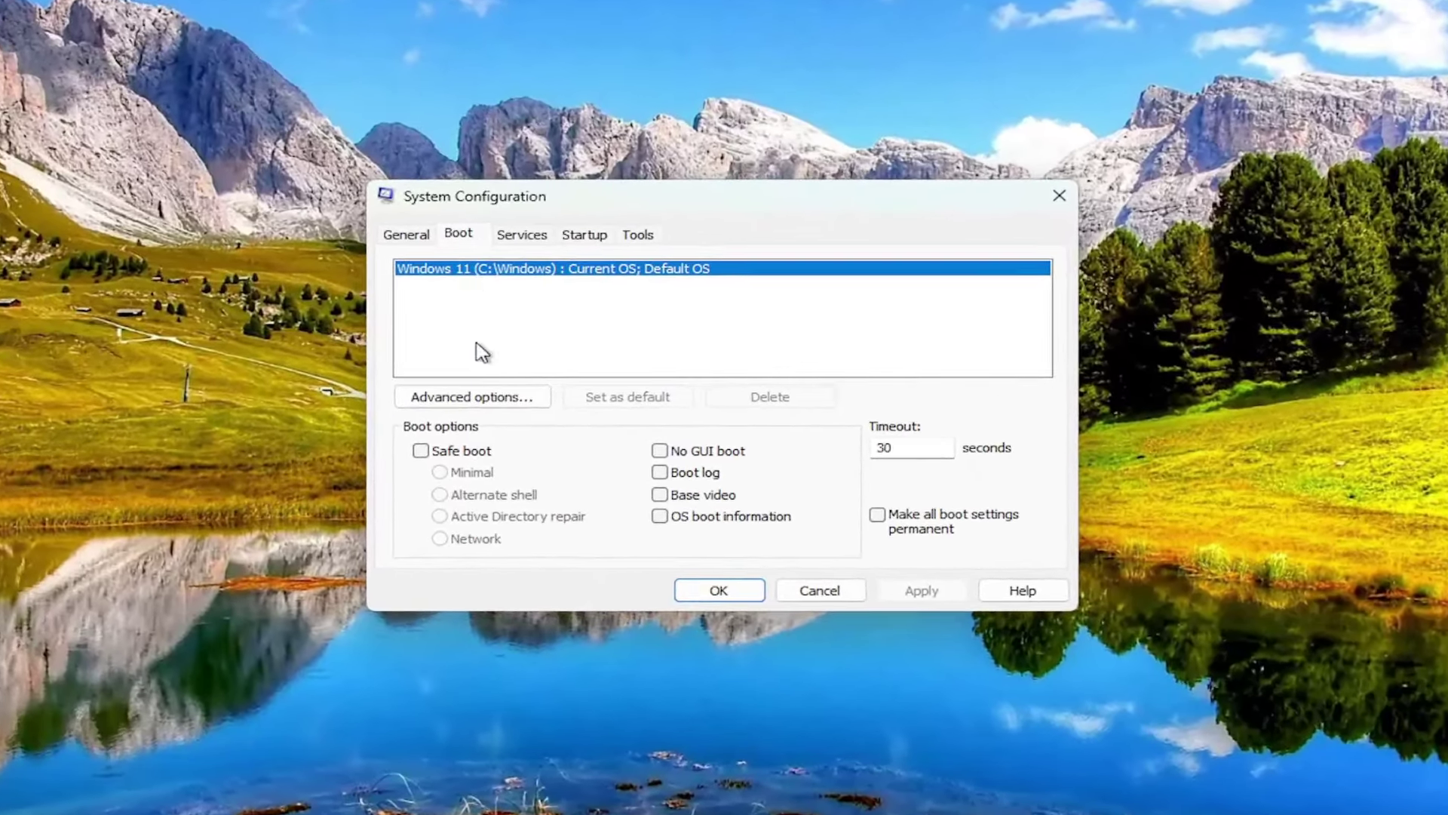
Leave Maximum memory unchecked in the Boot Advanced Options and confirm with OK.
left_click(445, 406)
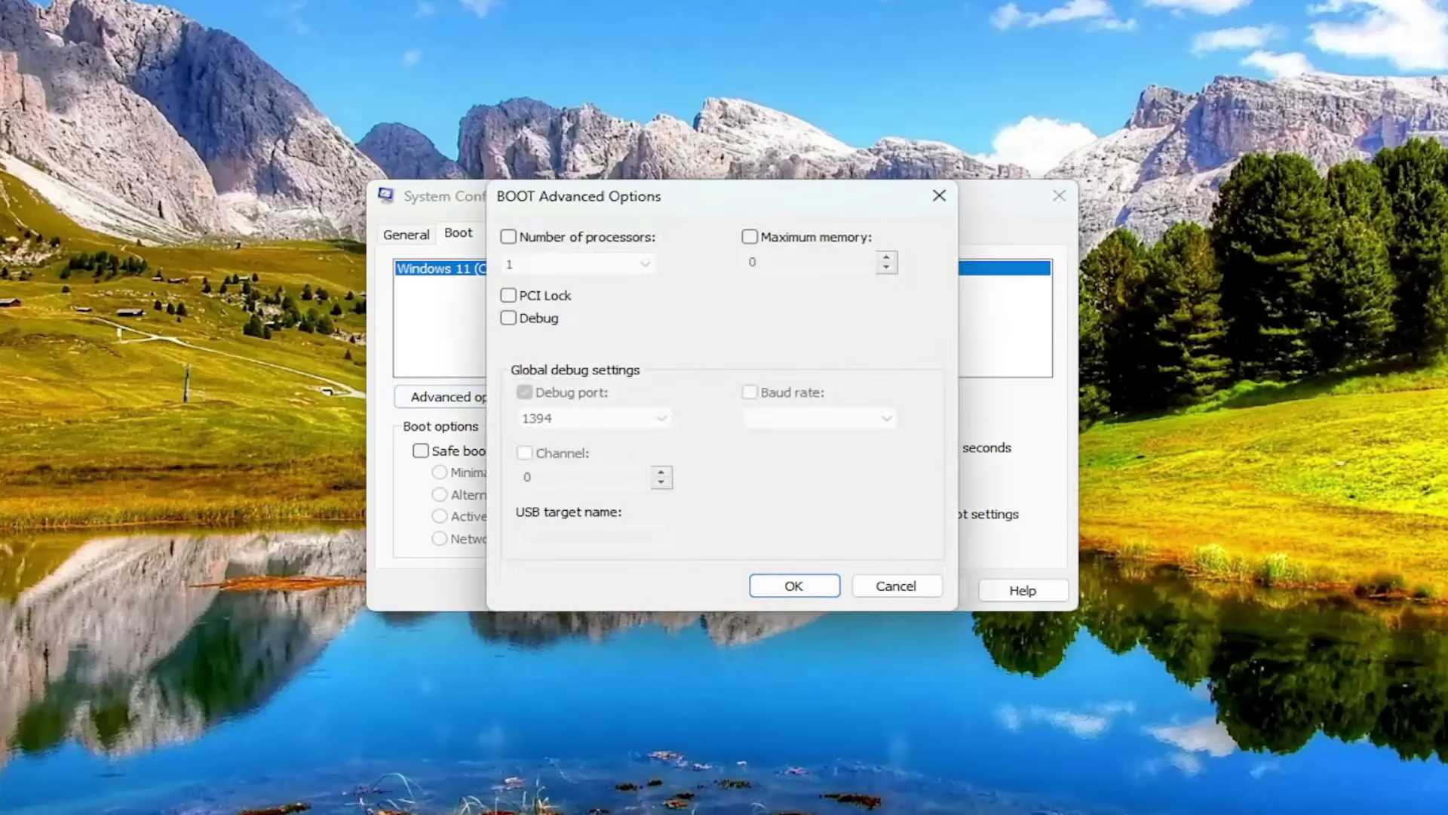
left_click(749, 236)
left_click(751, 240)
left_click(750, 240)
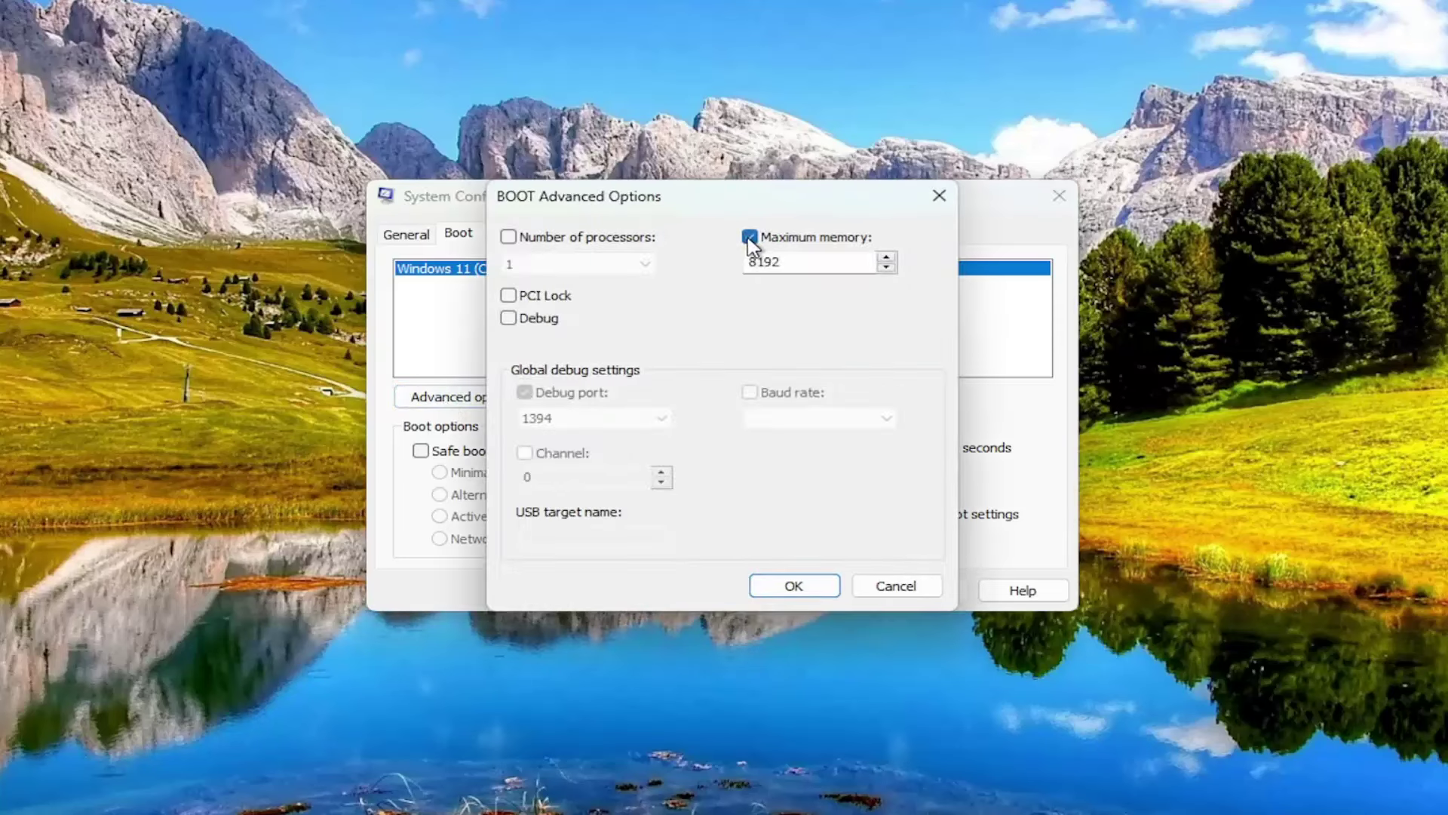
left_click(750, 238)
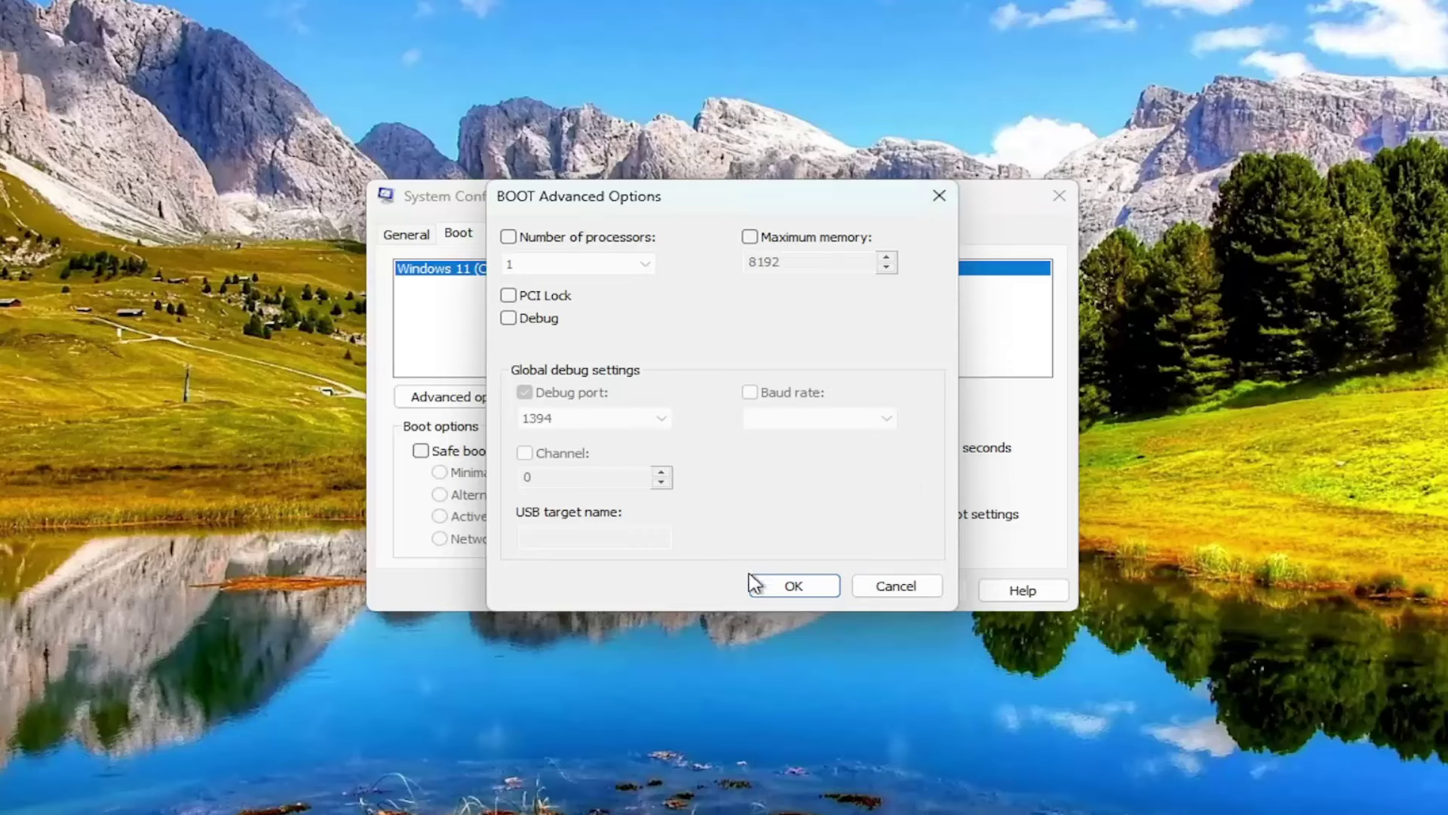
left_click(785, 588)
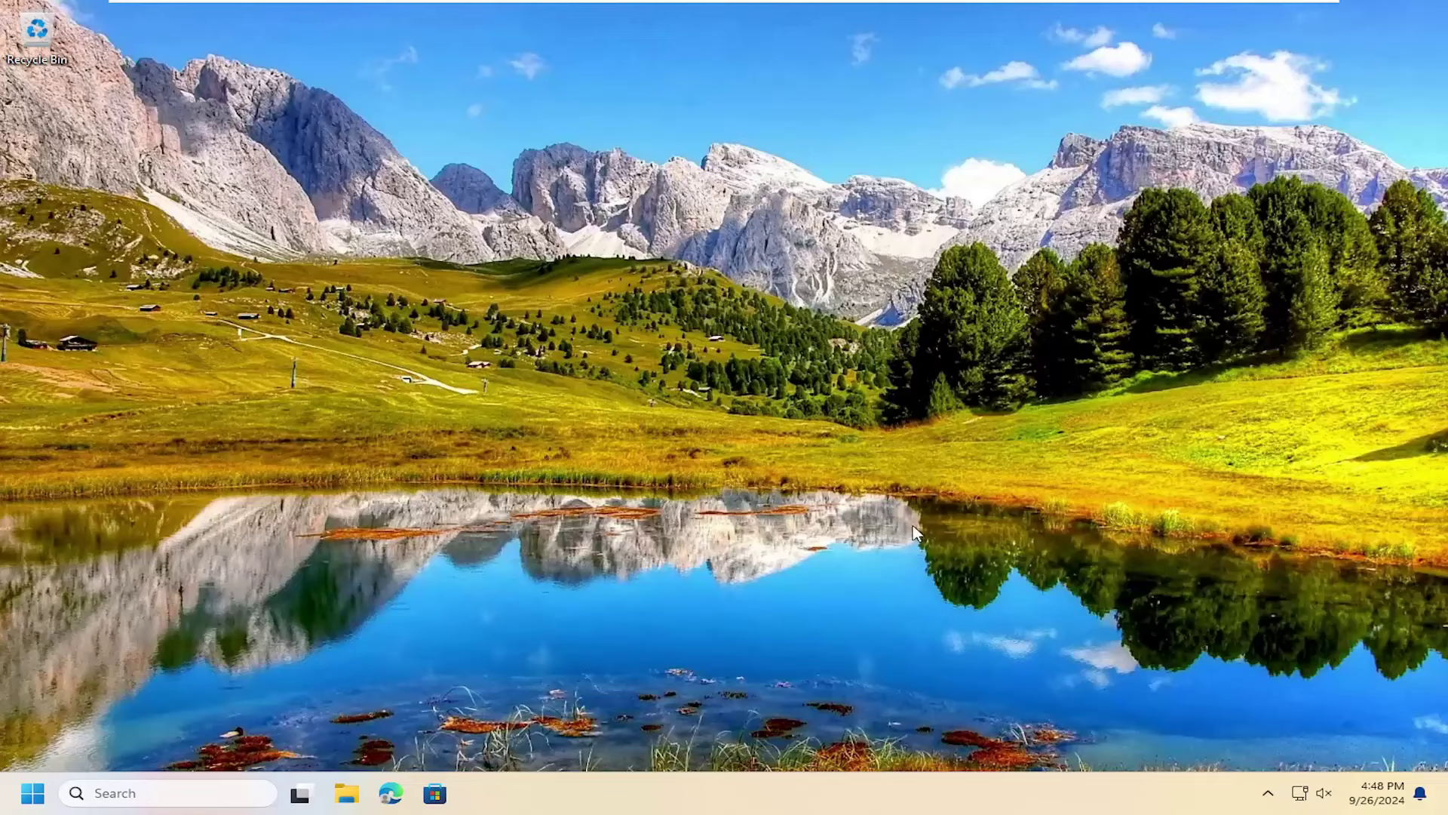
Search 'advanced sys' in Start and open System Properties, centred on screen.
left_click(28, 801)
type("advanced sys")
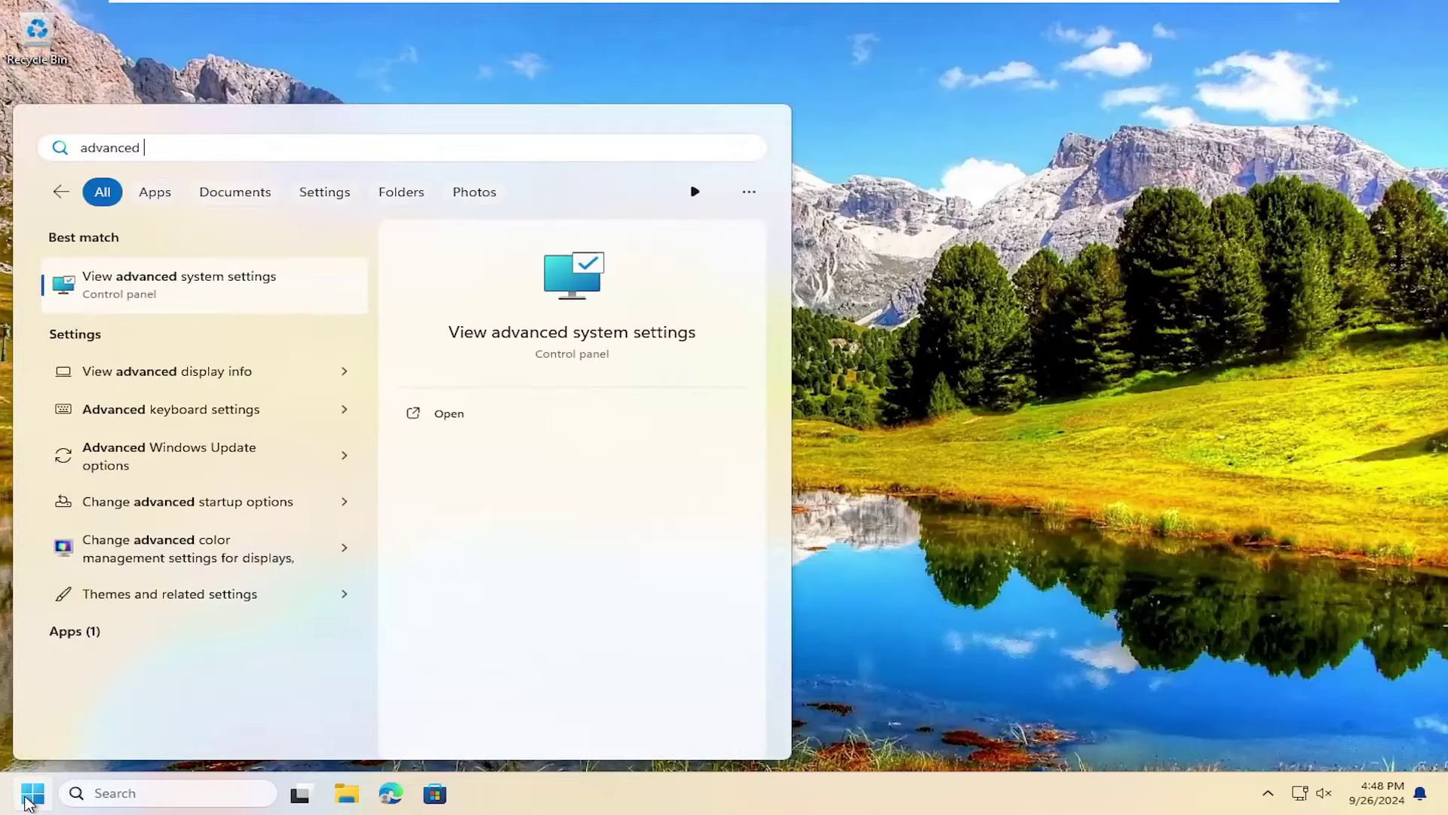
left_click(194, 277)
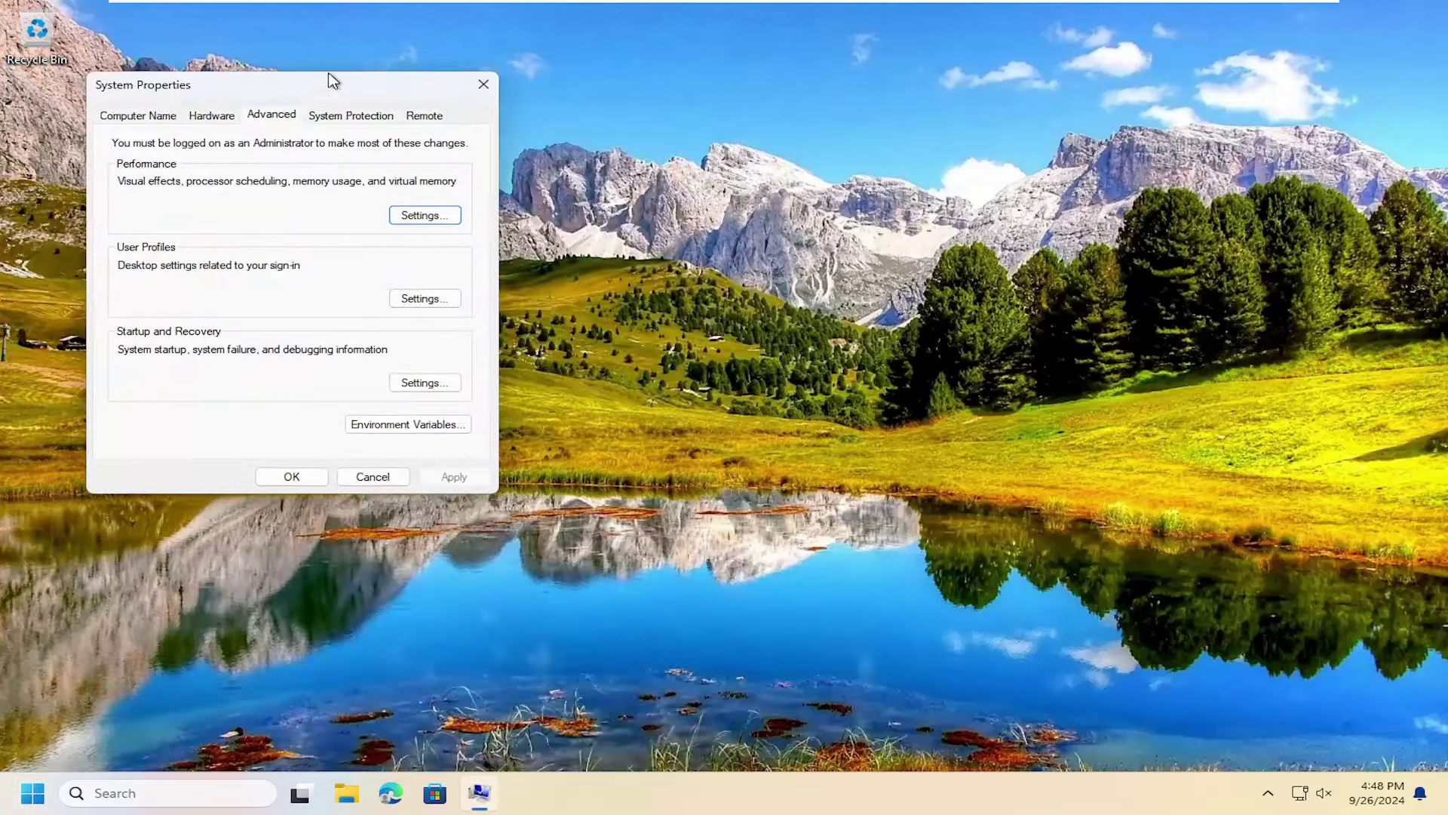
left_click_drag(350, 96, 818, 188)
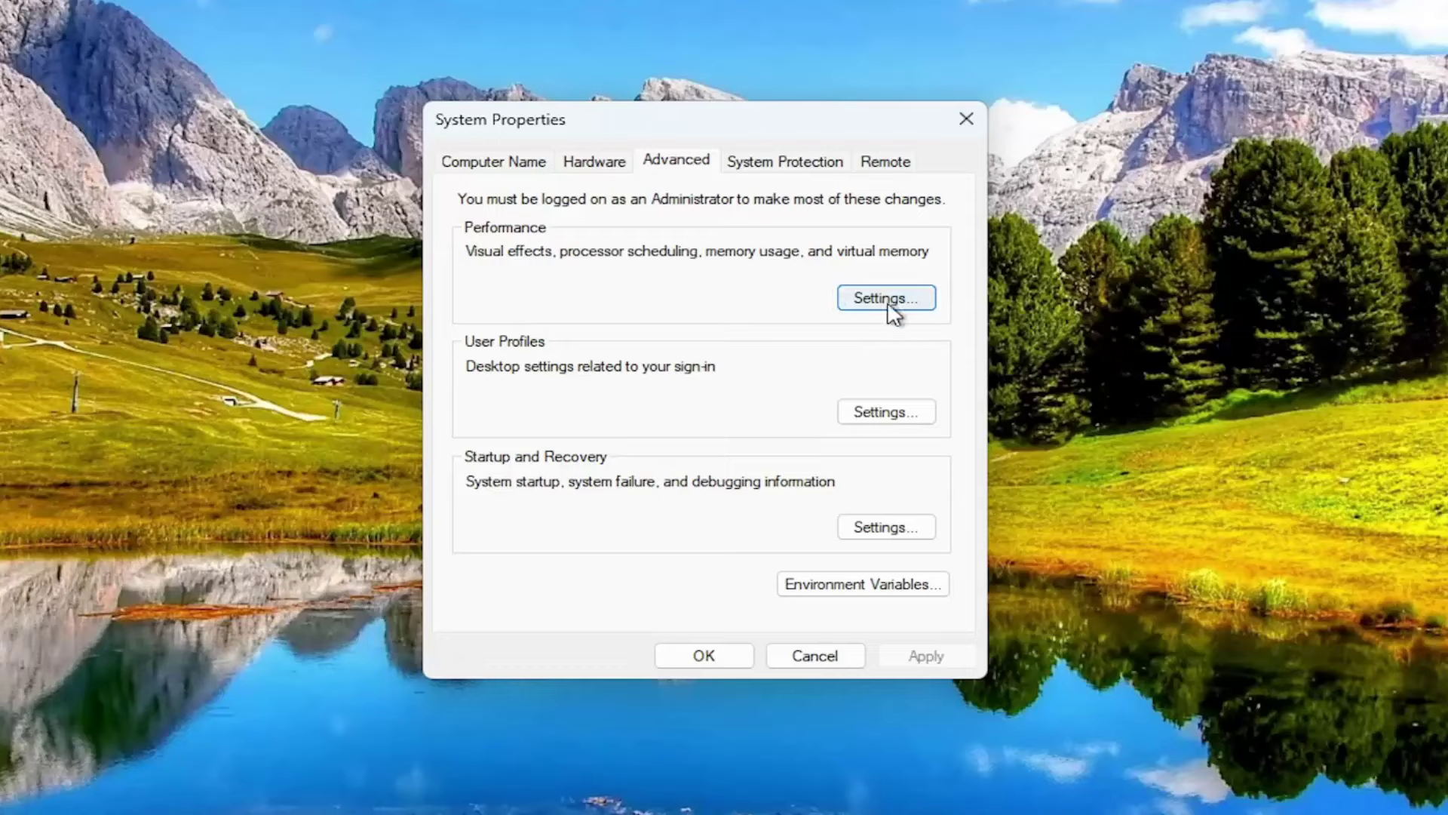
Show the Advanced tab of Performance Options, with its 1920 MB total paging file.
left_click(890, 303)
left_click_drag(693, 199, 640, 113)
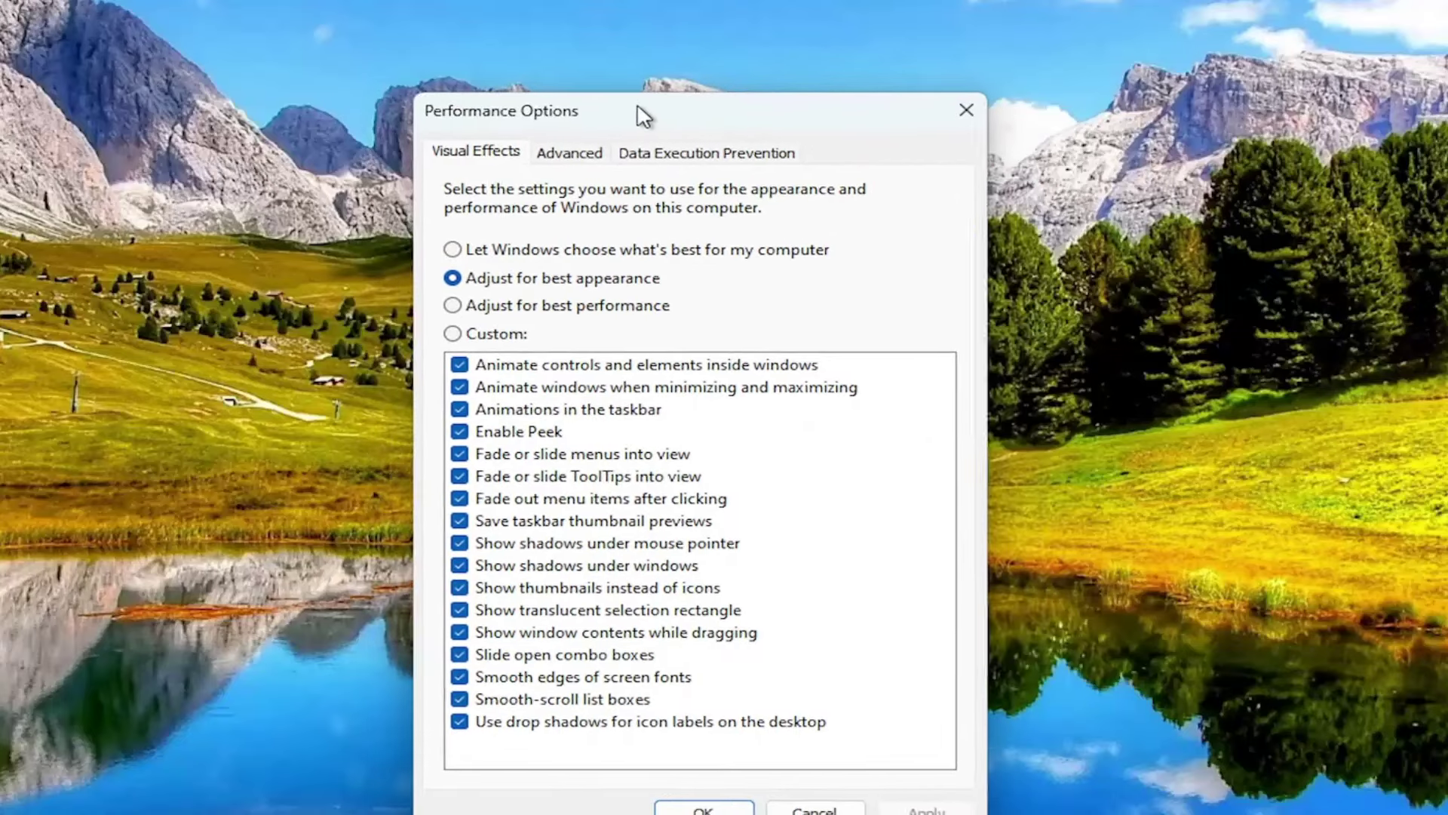
left_click(600, 152)
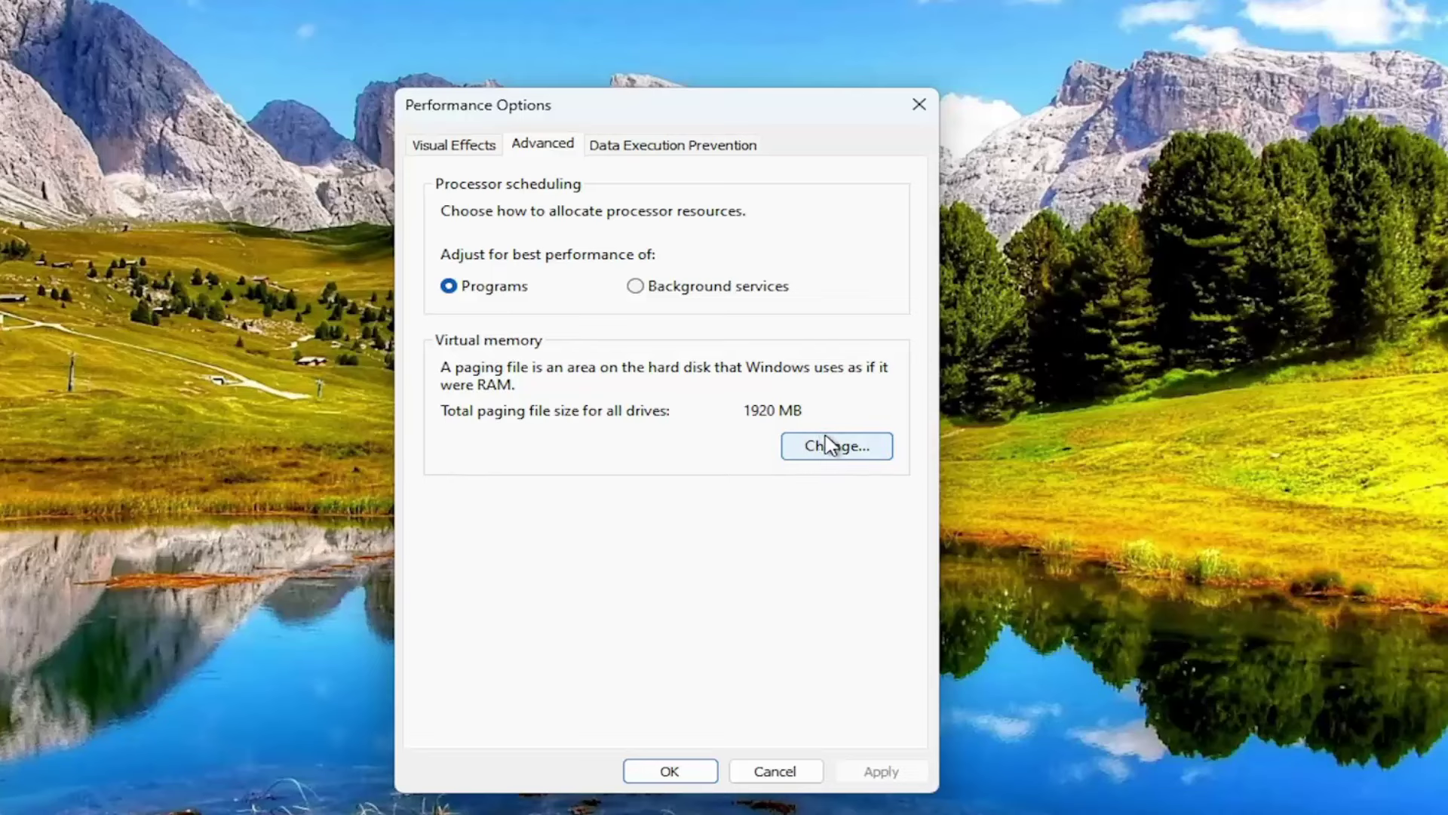
In Virtual Memory, disable automatic paging file management and pick Custom size for drive C:.
left_click(830, 443)
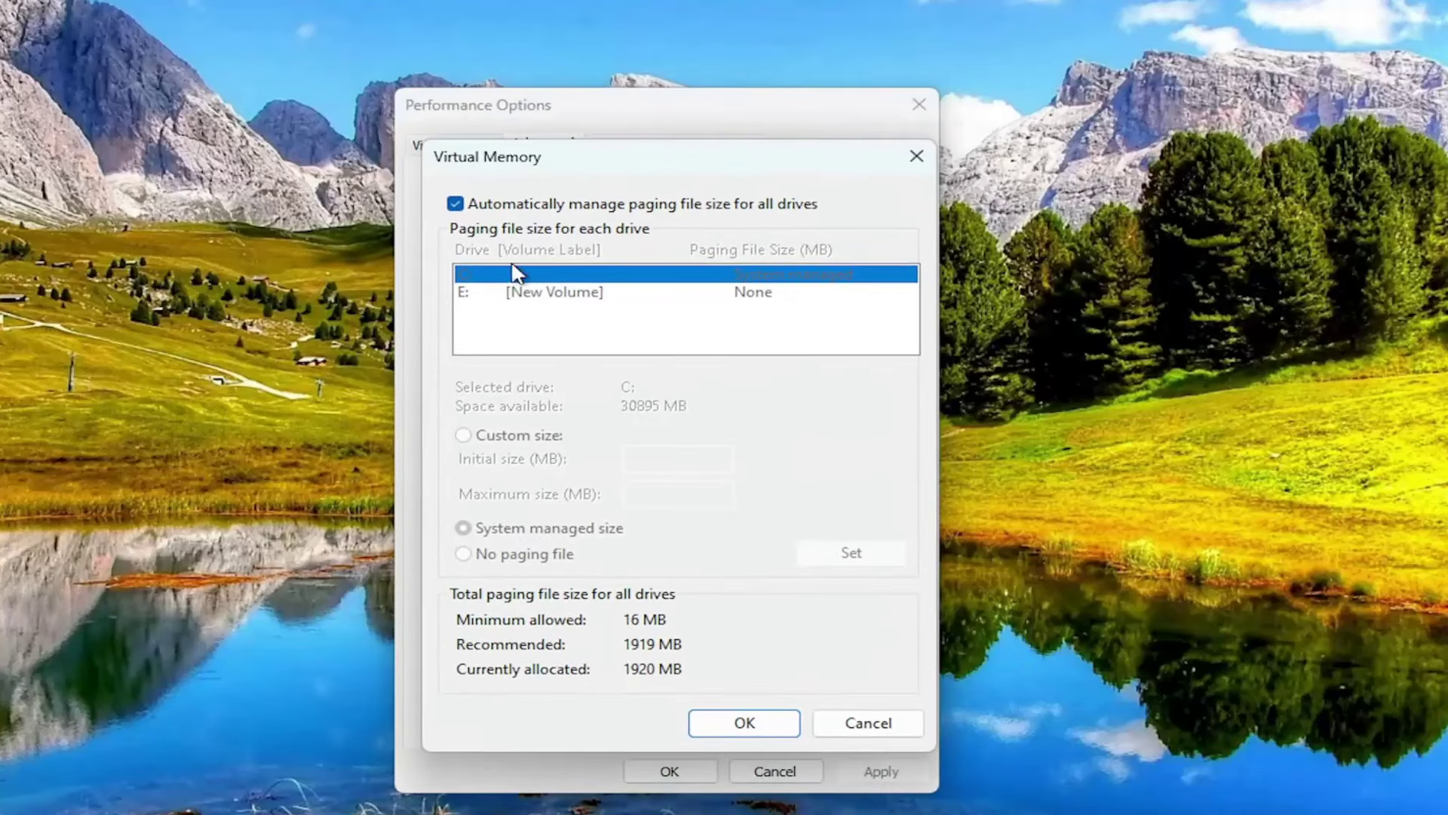
left_click(454, 205)
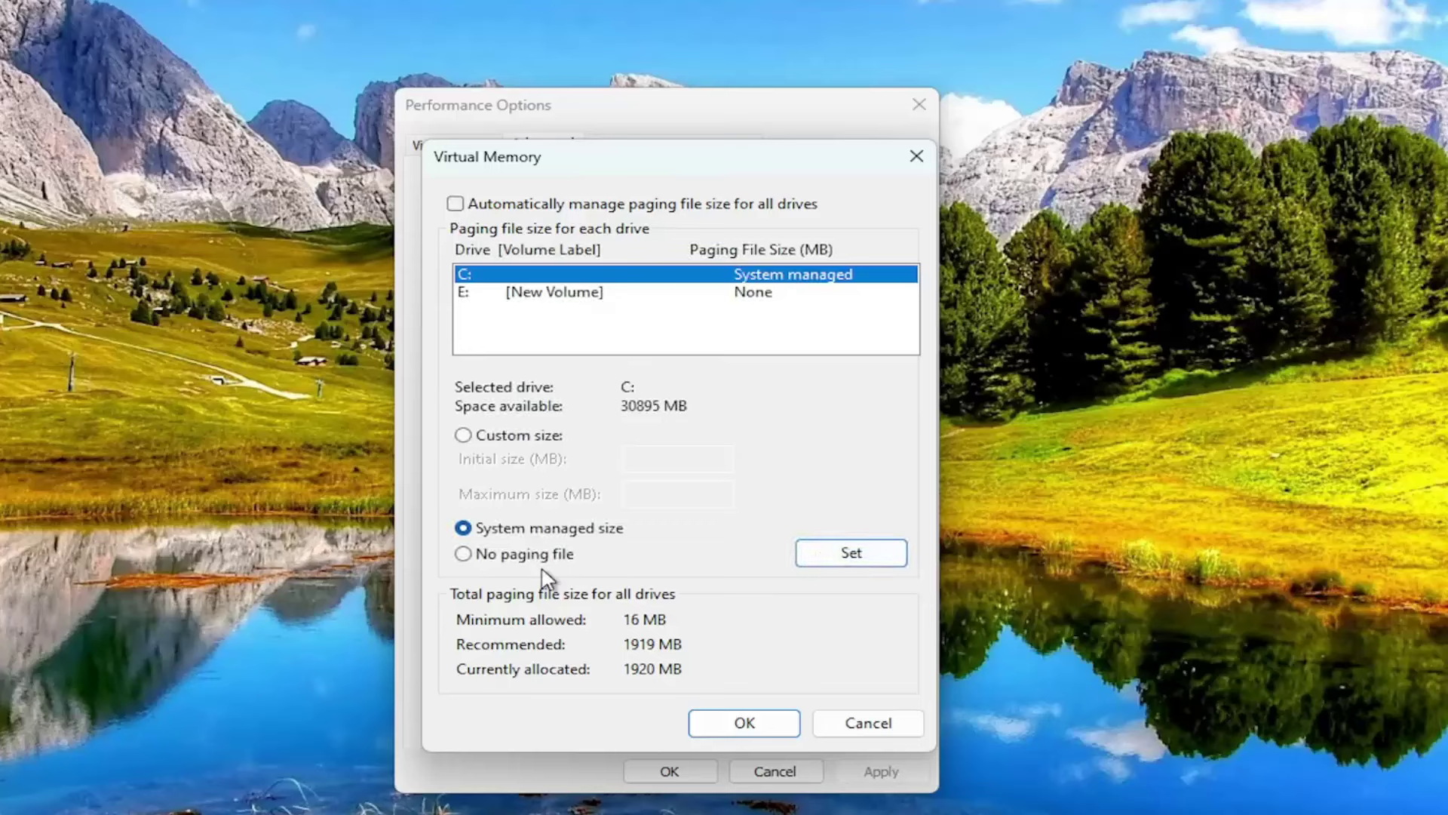
left_click(462, 436)
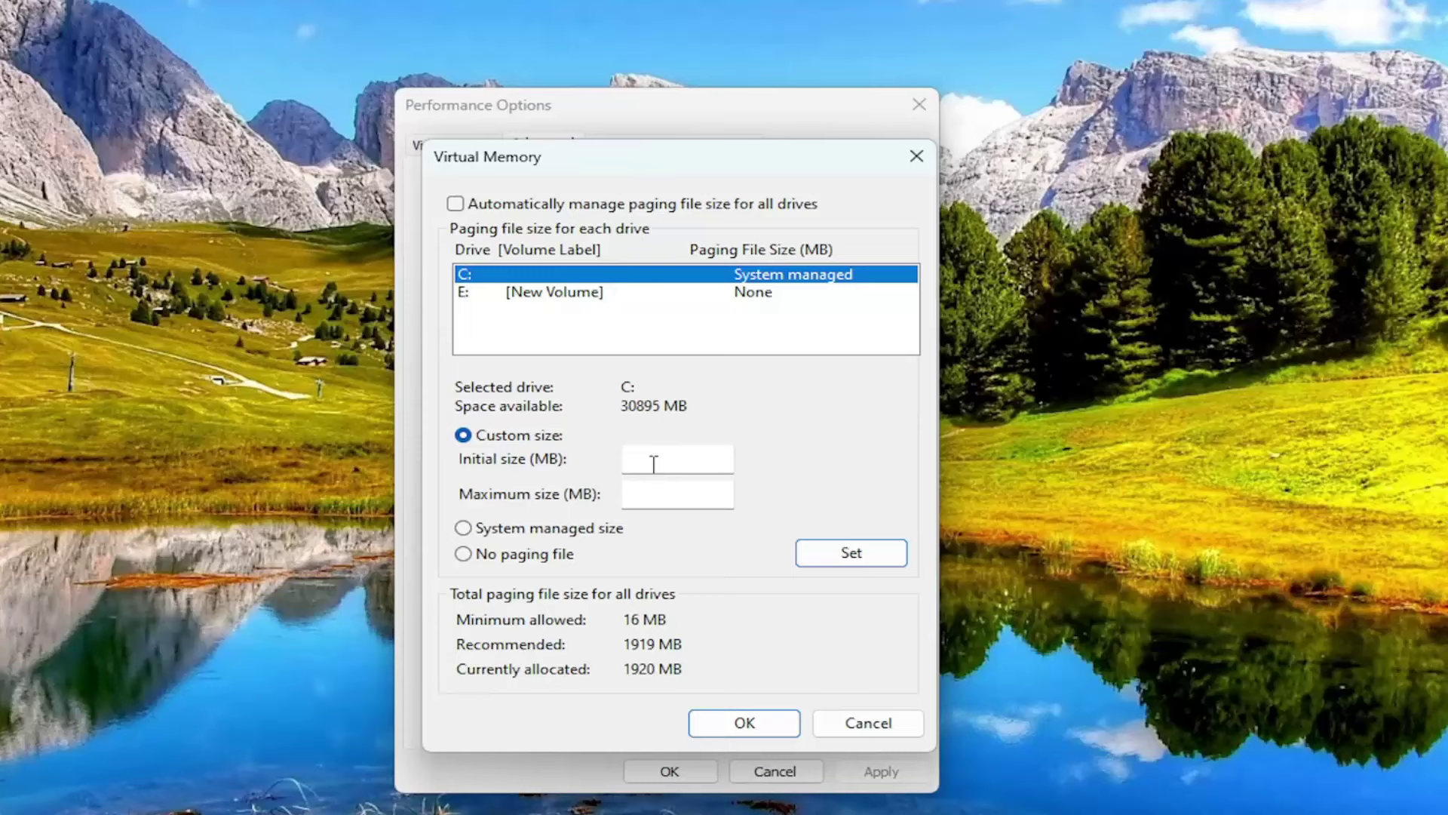
left_click(691, 468)
left_click(667, 500)
Confirm Virtual Memory, dismiss the restart notice, then re-enable automatic paging file management.
left_click(735, 730)
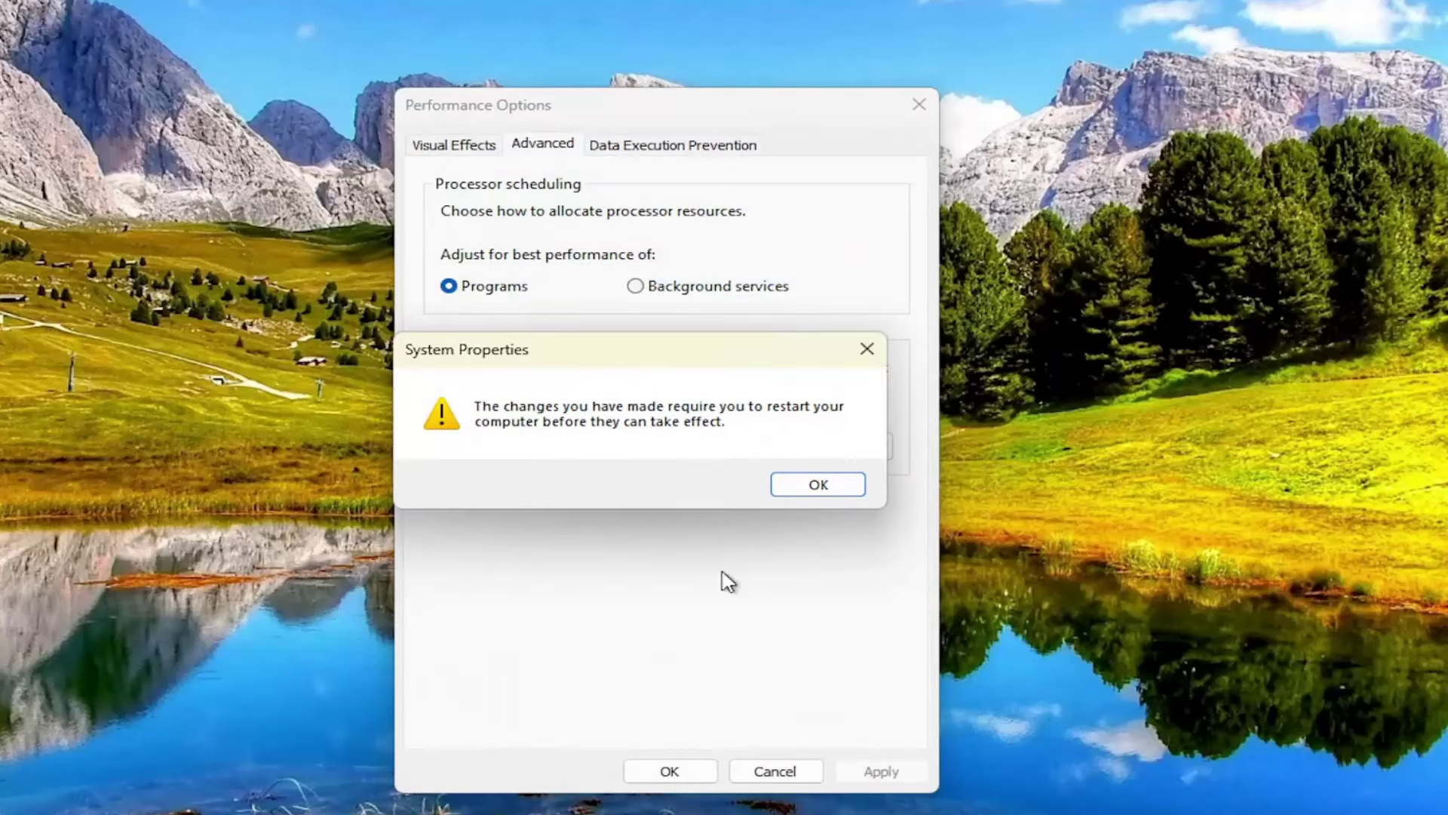
left_click(866, 348)
left_click(803, 448)
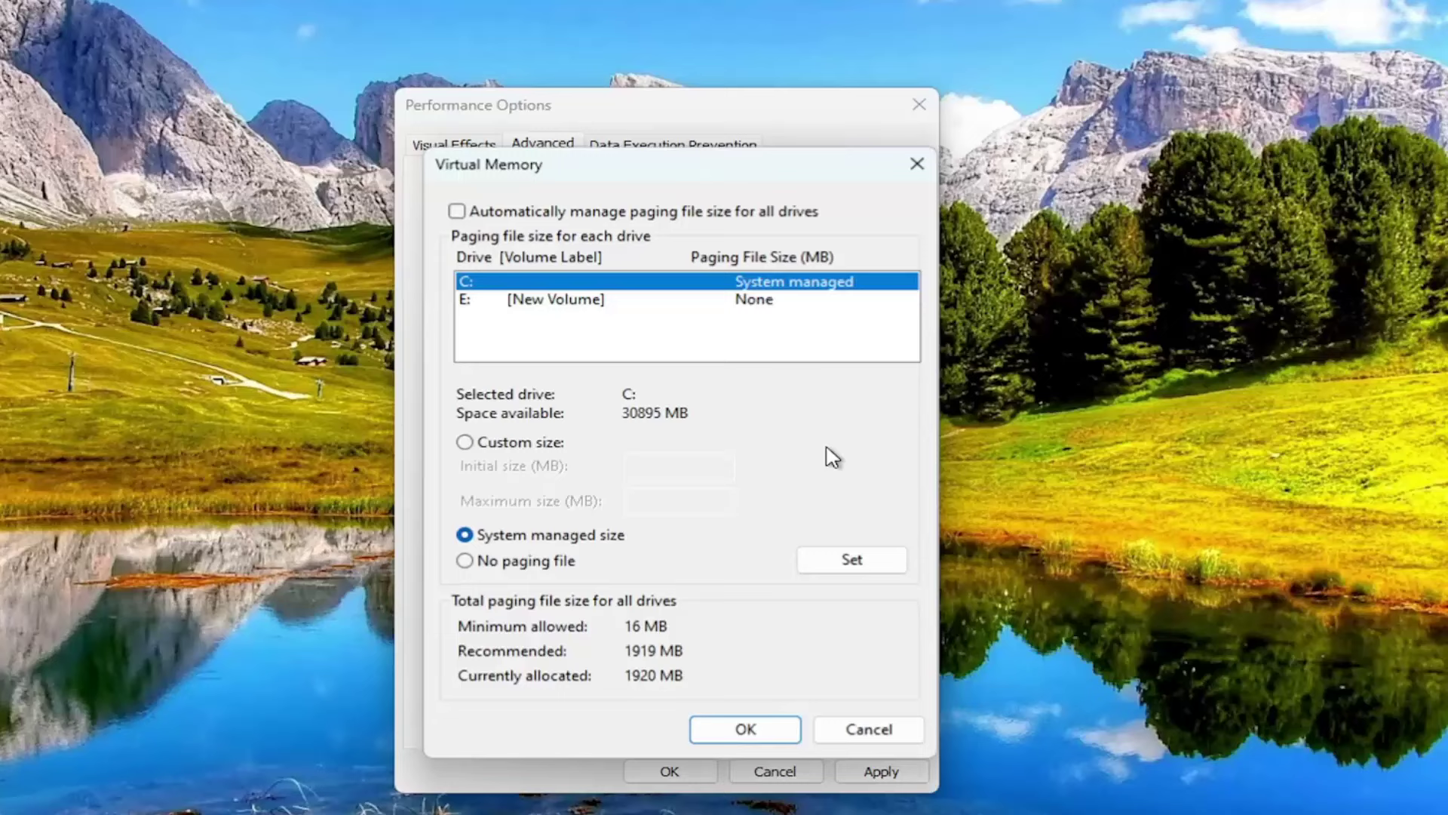
left_click(579, 211)
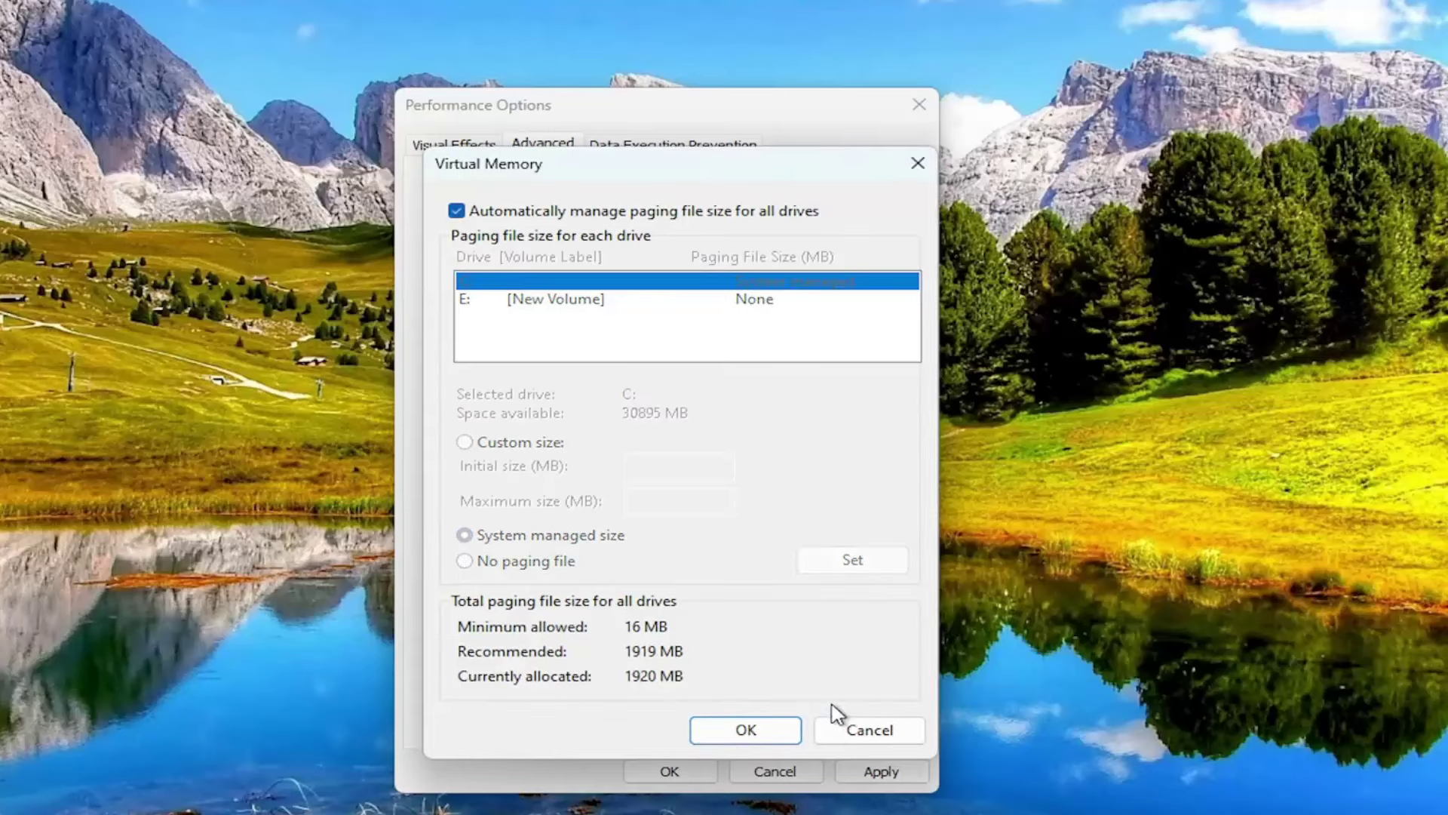
left_click(705, 731)
Apply the Performance Options changes and close all settings windows.
left_click(877, 769)
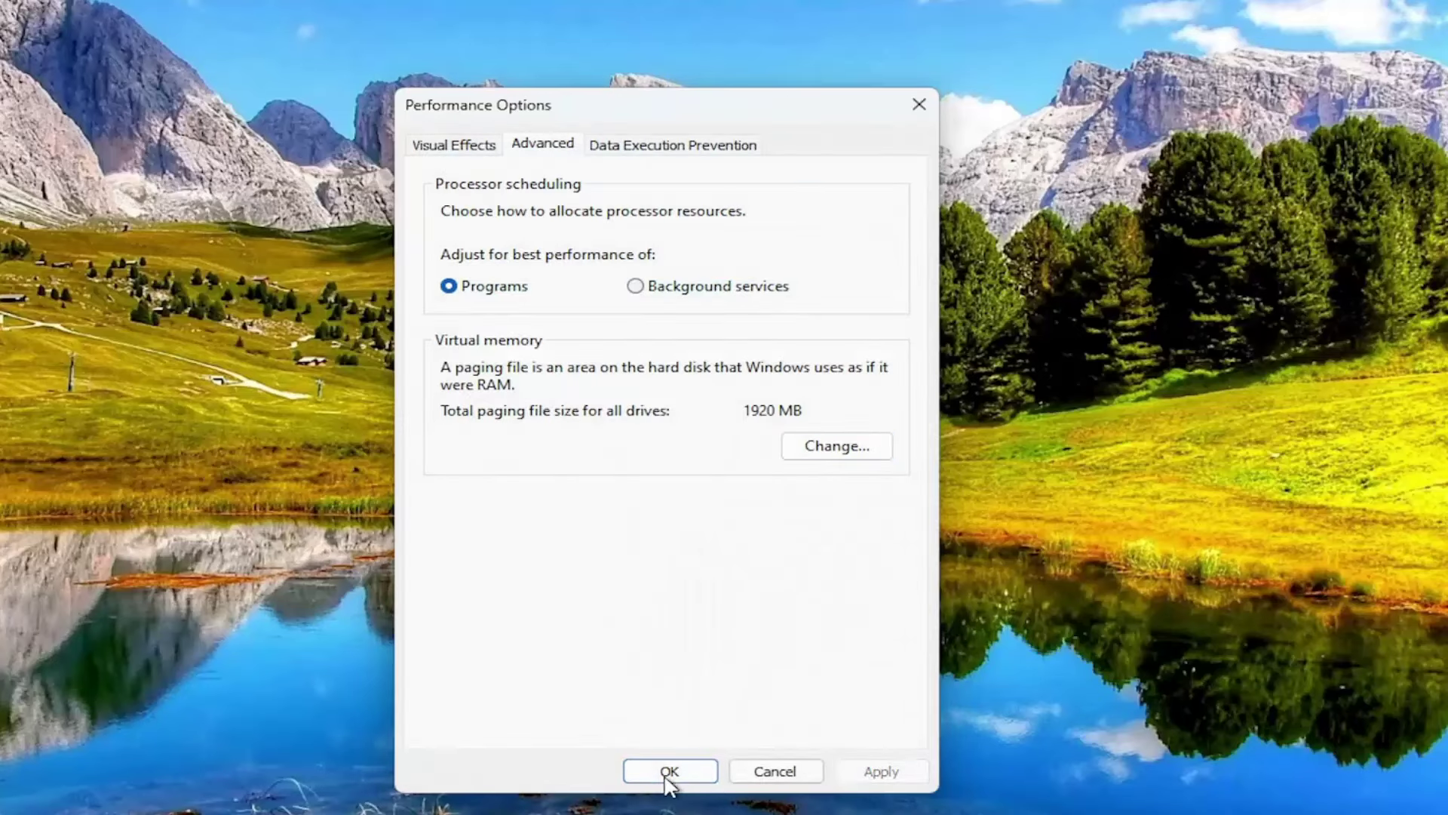
left_click(667, 773)
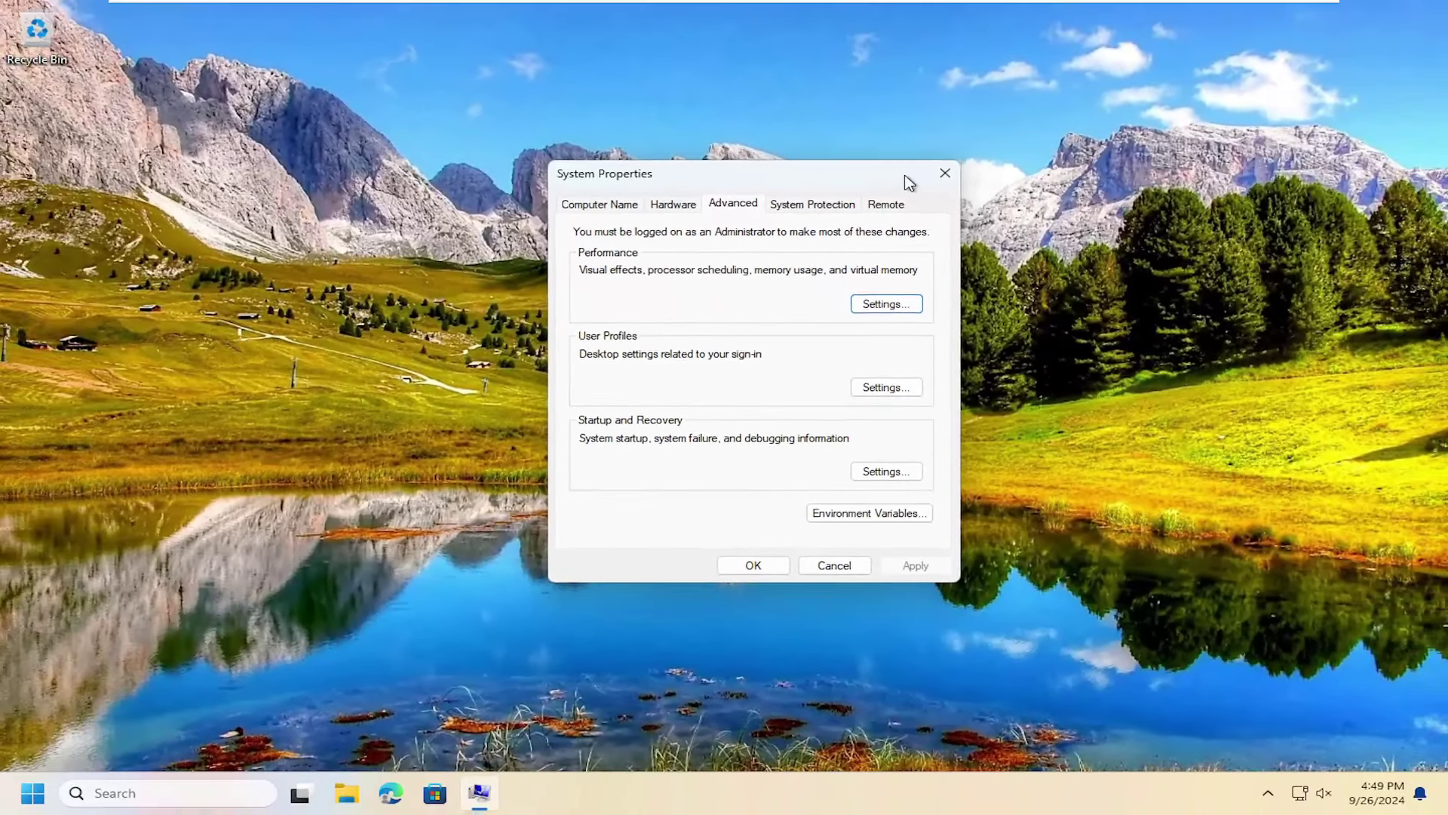
left_click(917, 112)
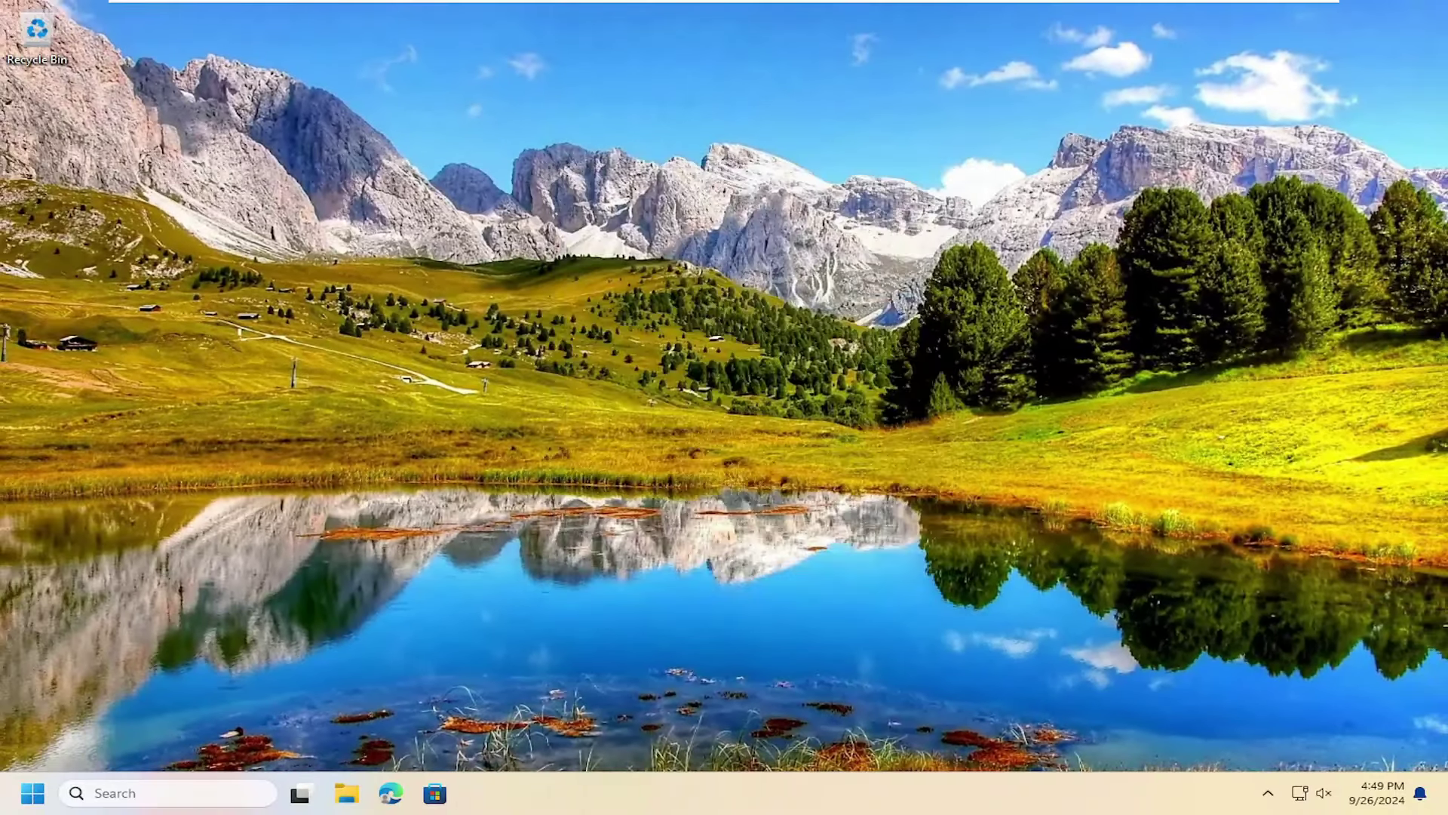